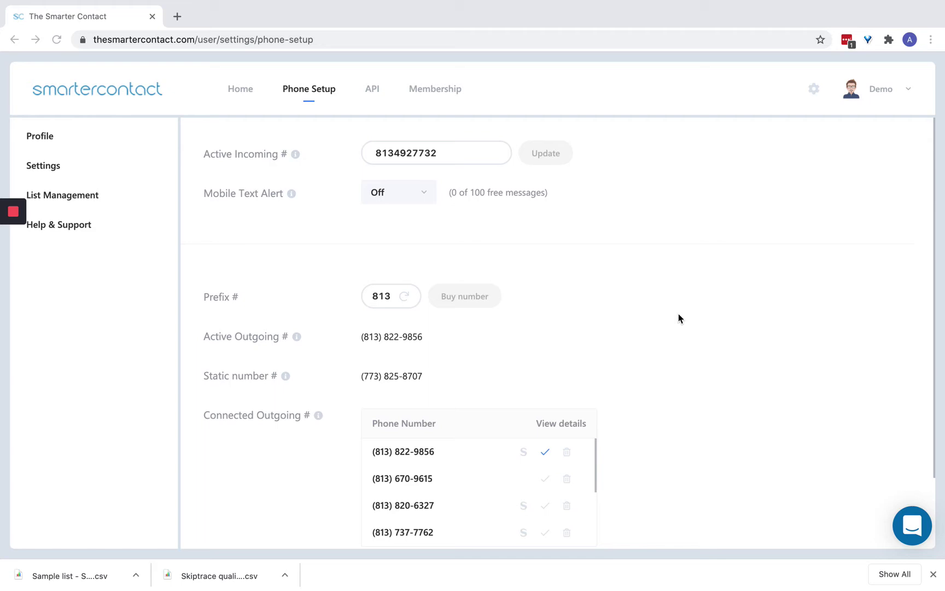
# - Switch the Mobile Text Alert setting to On
pyautogui.click(450, 156)
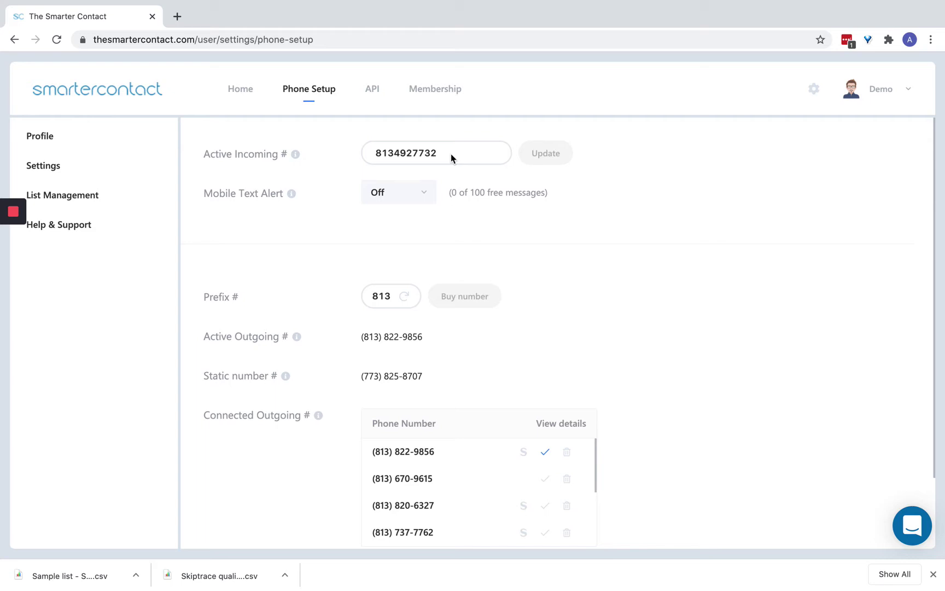
pyautogui.click(451, 154)
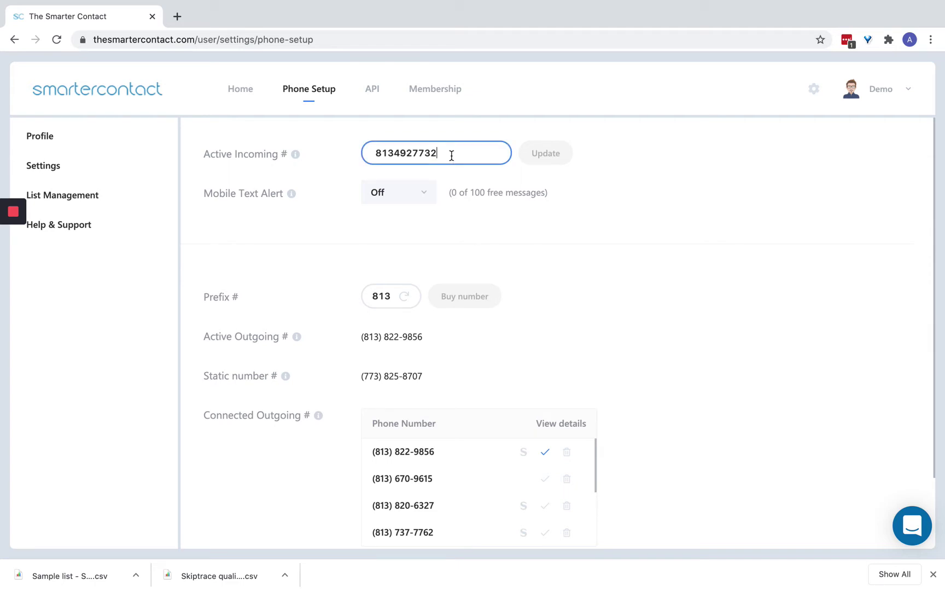
pyautogui.click(427, 199)
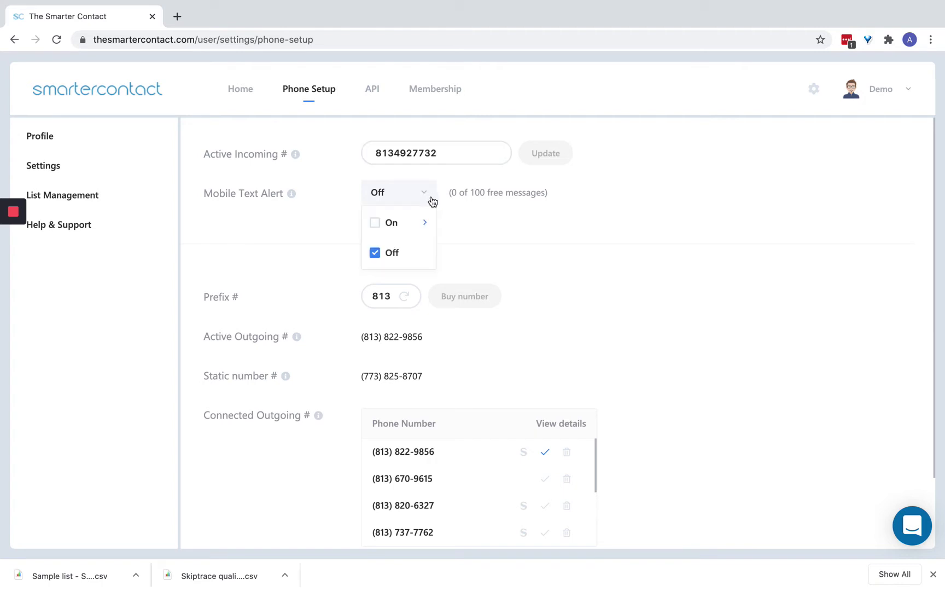
pyautogui.click(376, 224)
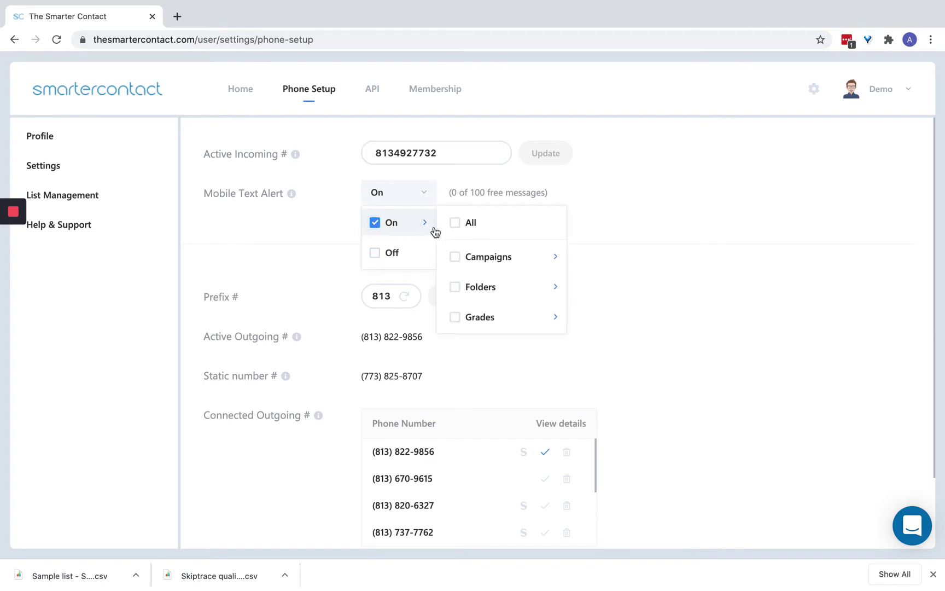
# - Enable grade-based alerts, excluding Not interested, Followup and Wrong number leads
pyautogui.click(454, 317)
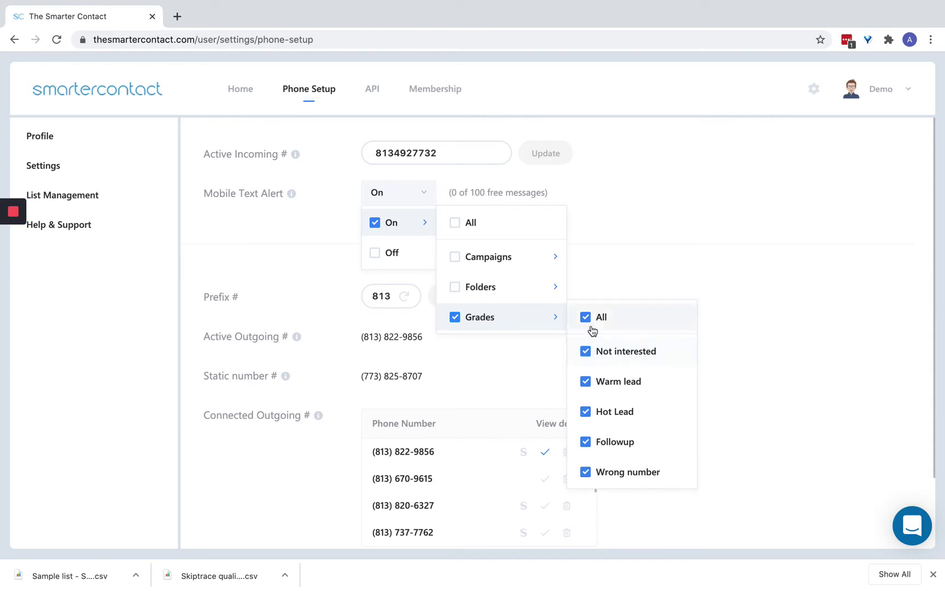
pyautogui.click(585, 318)
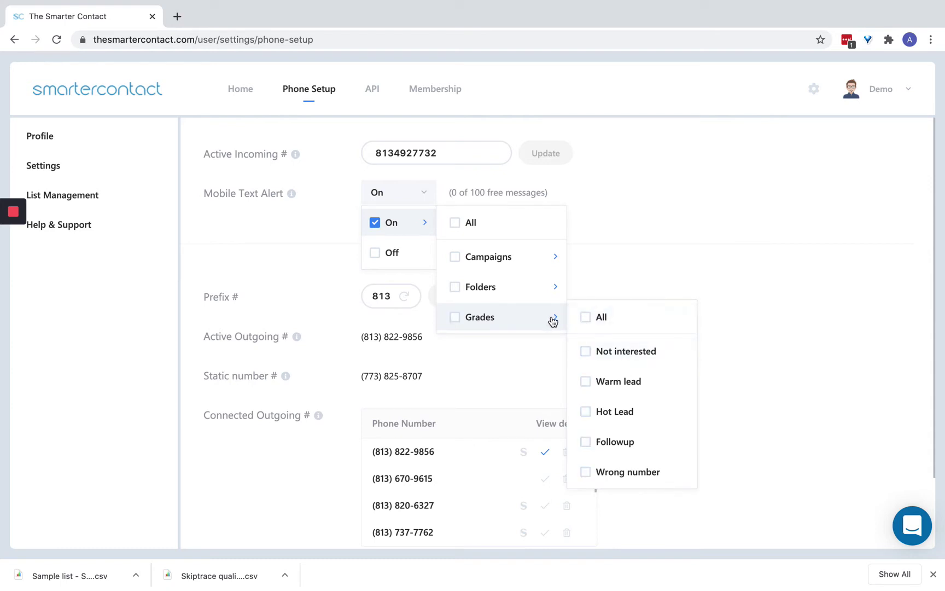
pyautogui.click(455, 320)
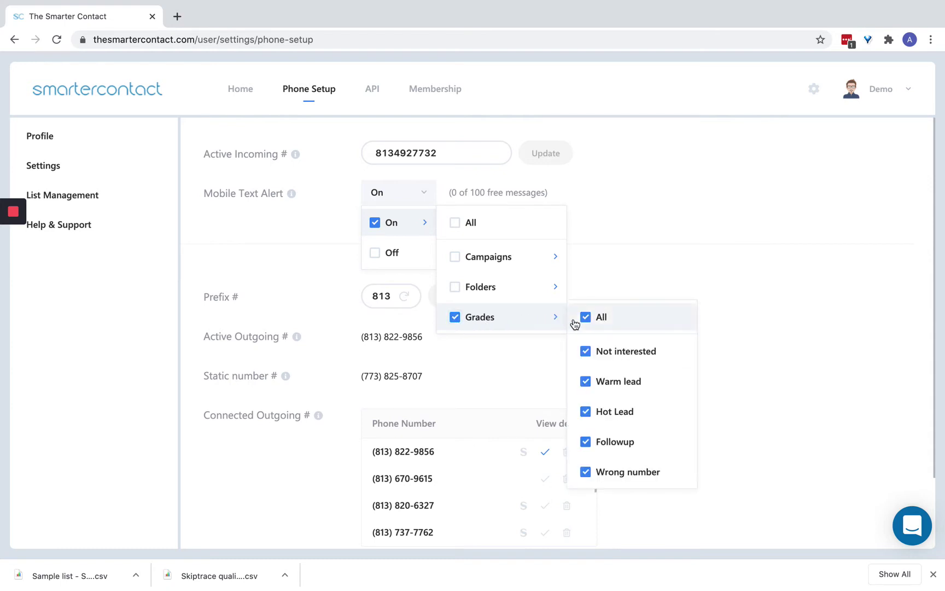
pyautogui.click(586, 357)
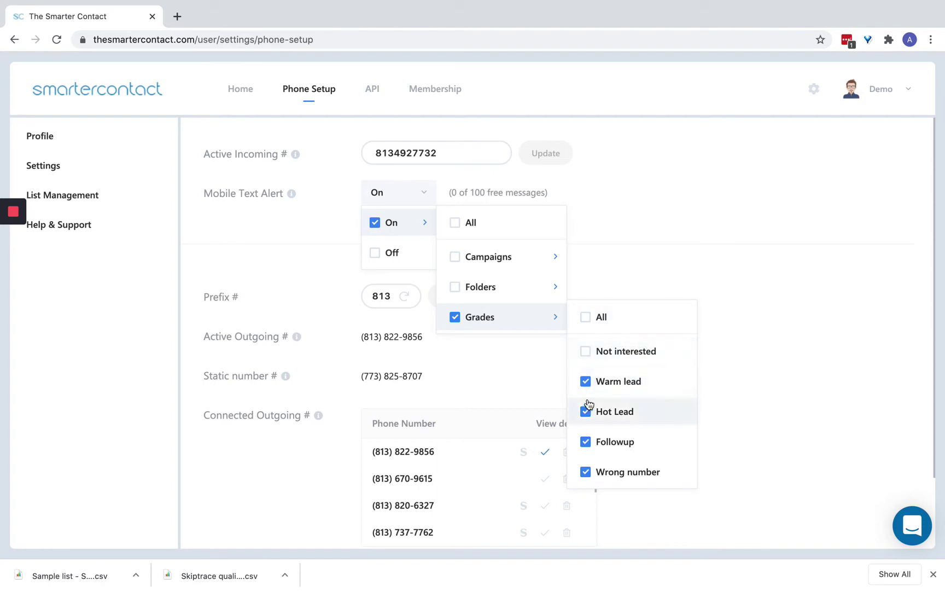
pyautogui.click(584, 441)
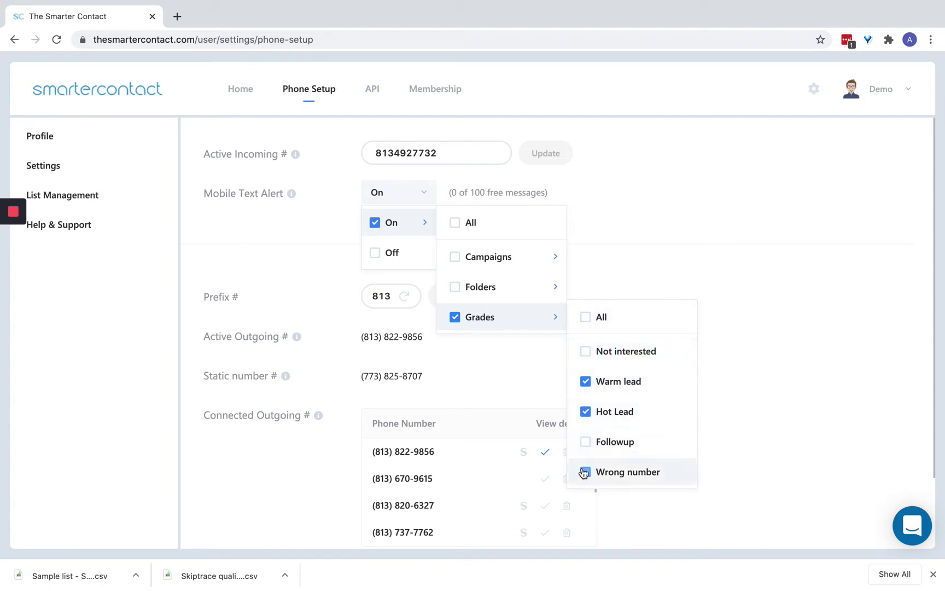
pyautogui.click(584, 472)
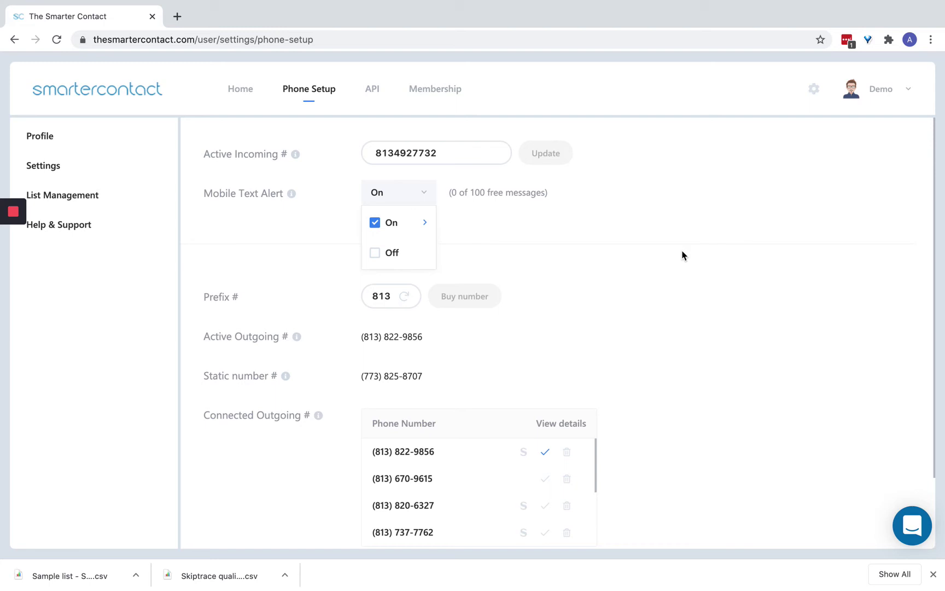
pyautogui.click(544, 262)
pyautogui.scroll(-2, 361, 328)
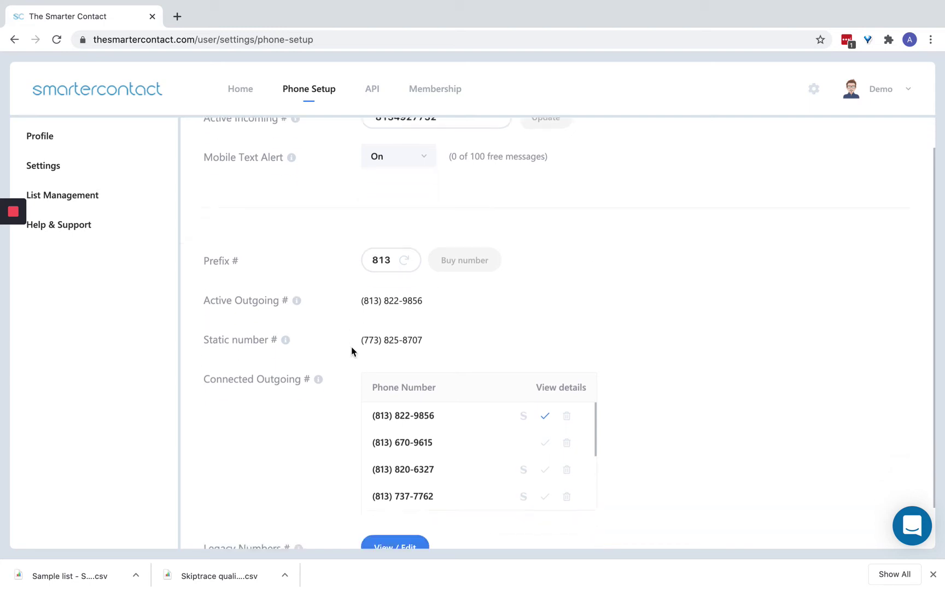
pyautogui.click(388, 236)
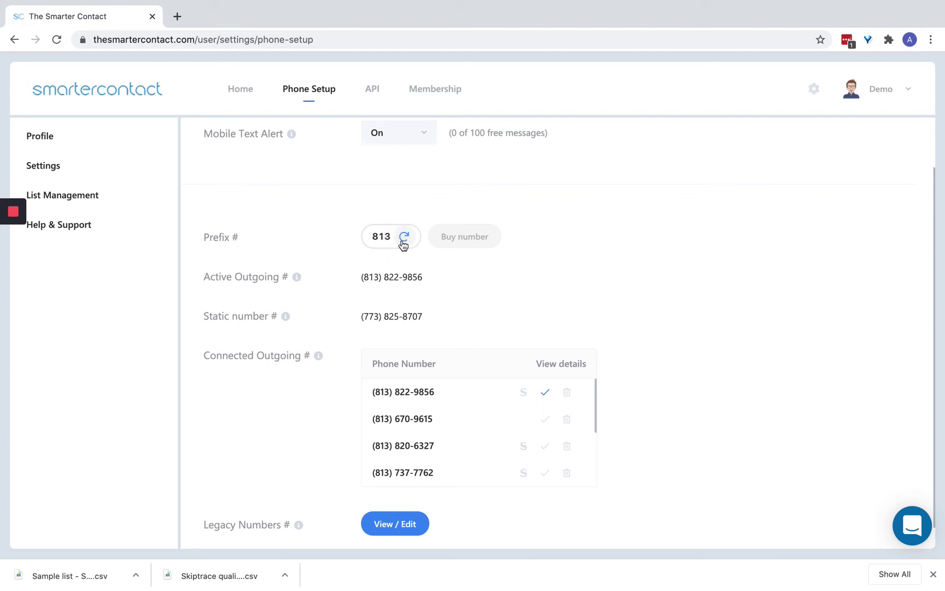
pyautogui.click(403, 241)
pyautogui.click(402, 265)
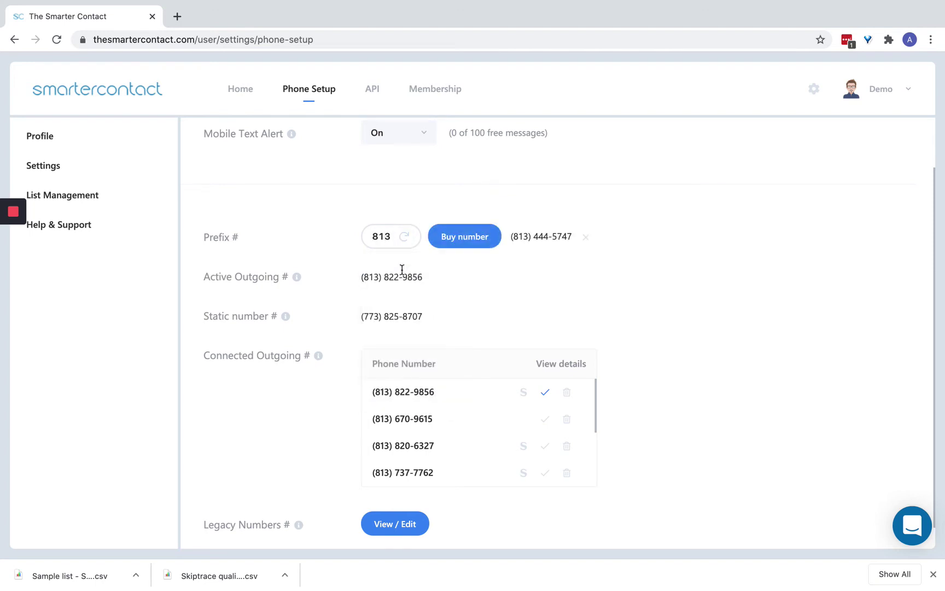
pyautogui.click(467, 244)
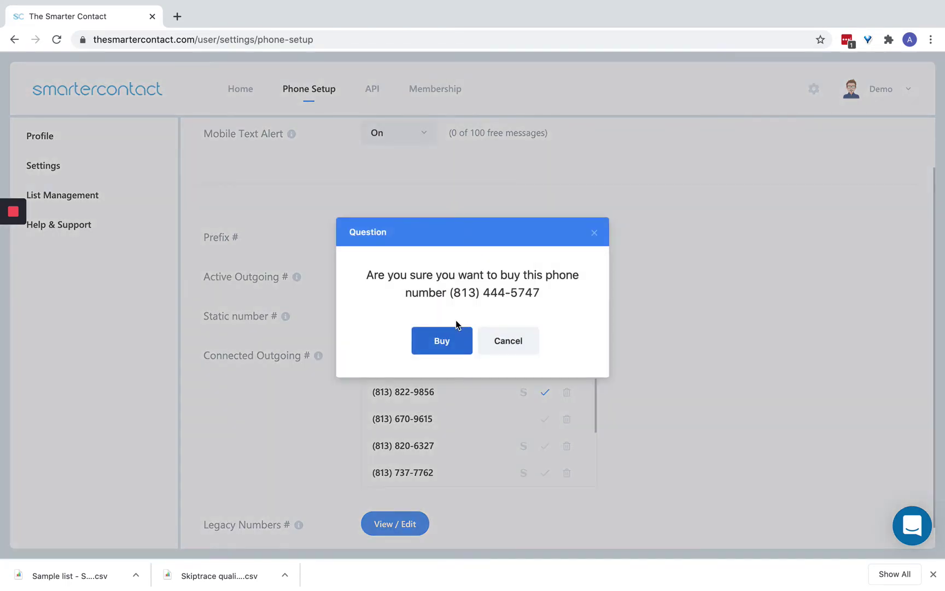
pyautogui.click(440, 338)
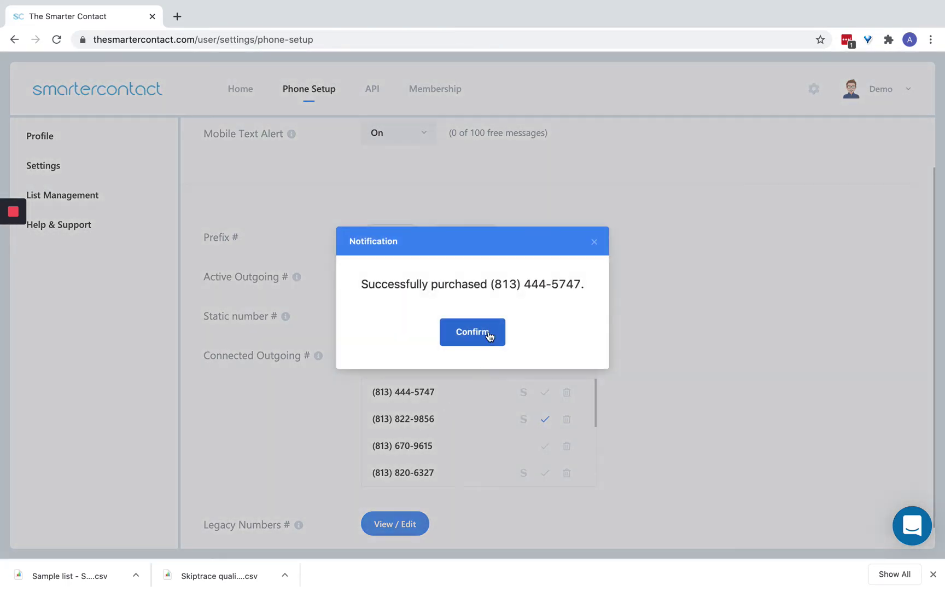
pyautogui.click(486, 335)
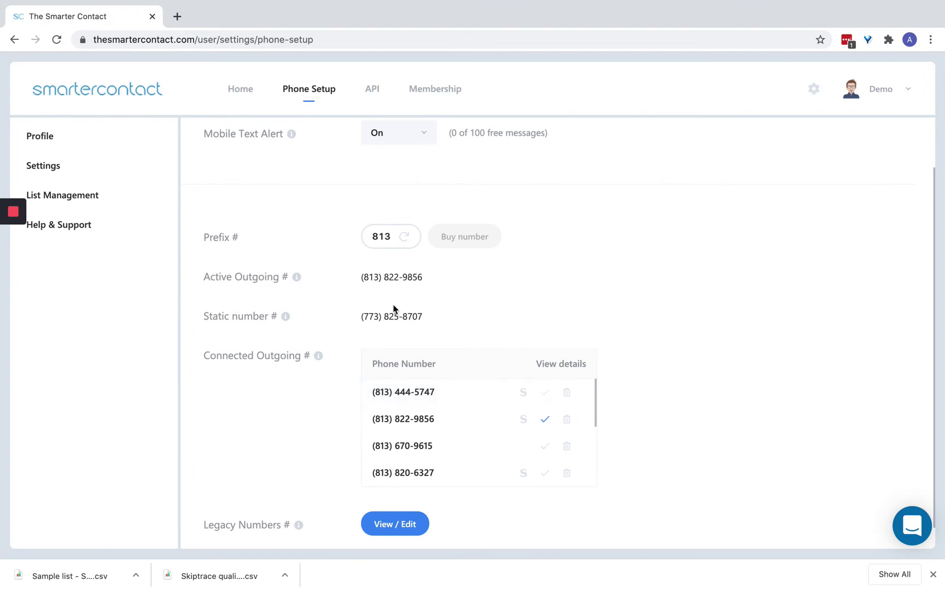
pyautogui.moveTo(423, 278); pyautogui.dragTo(360, 277)
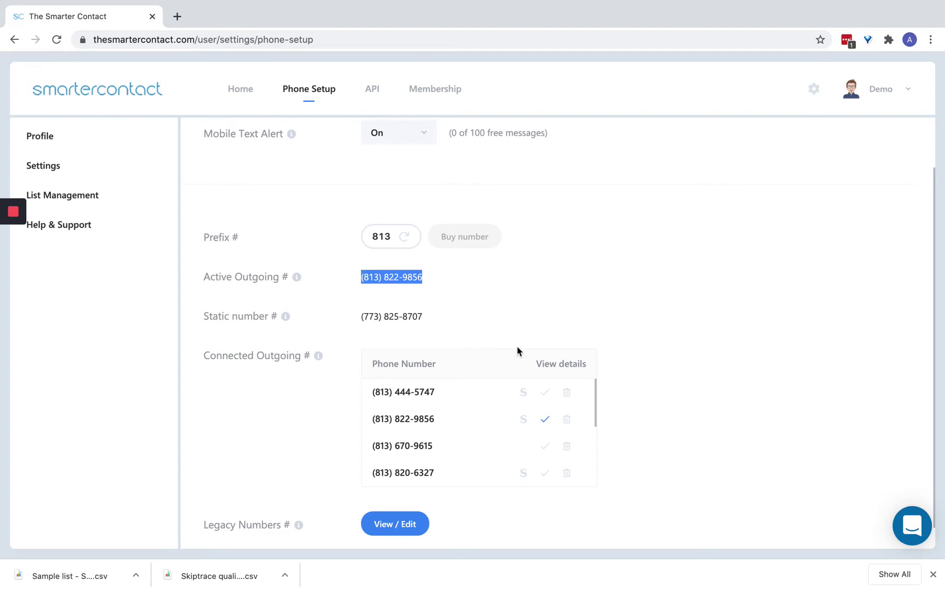
pyautogui.click(471, 308)
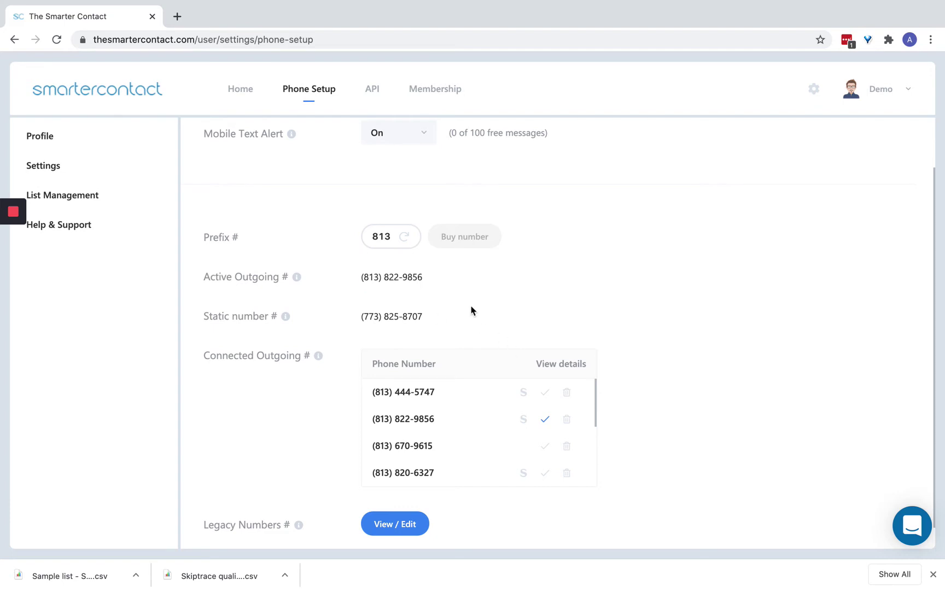
pyautogui.click(544, 419)
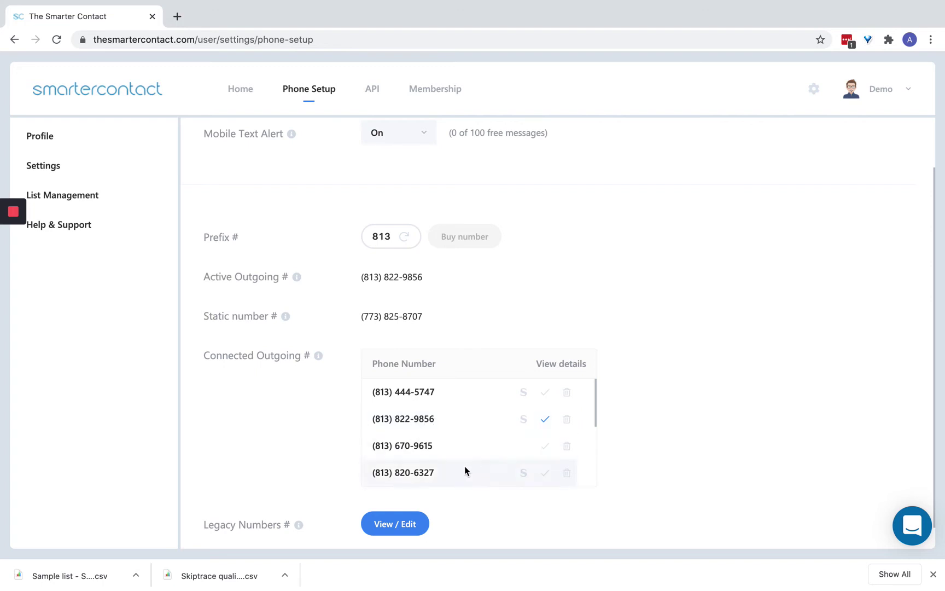
pyautogui.scroll(-2, 464, 466)
pyautogui.scroll(2, 457, 429)
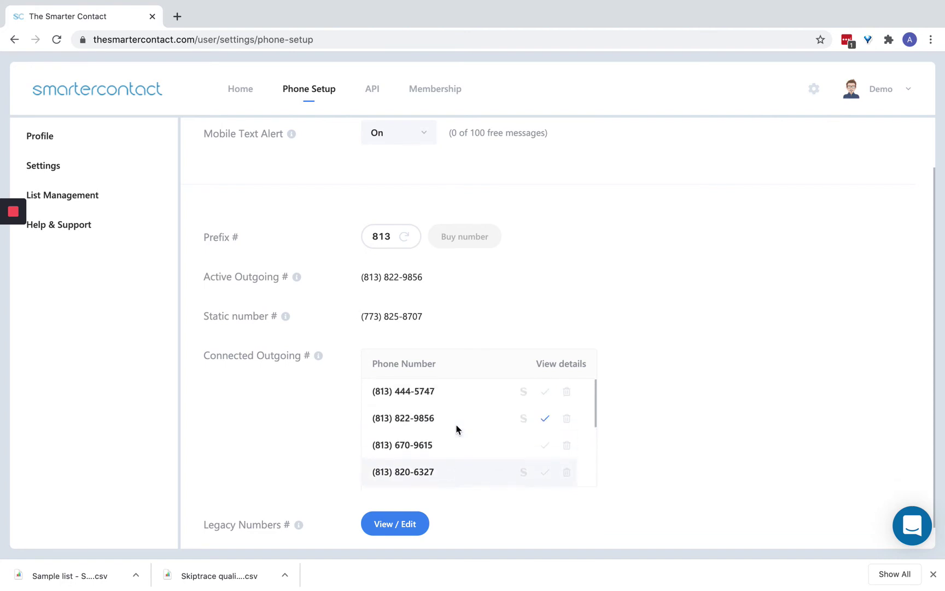
pyautogui.moveTo(453, 414); pyautogui.dragTo(444, 393)
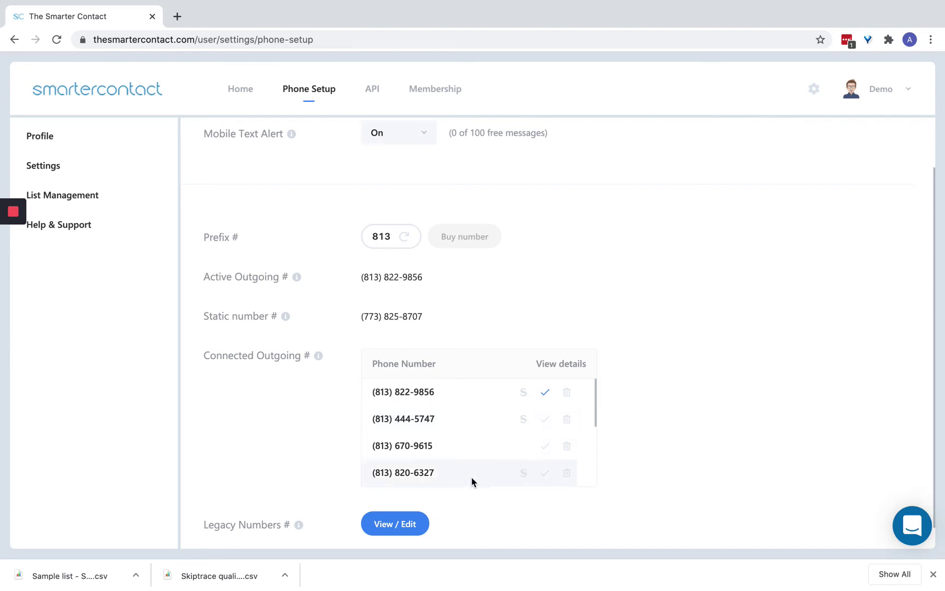
pyautogui.scroll(-2, 464, 484)
pyautogui.scroll(-2, 462, 469)
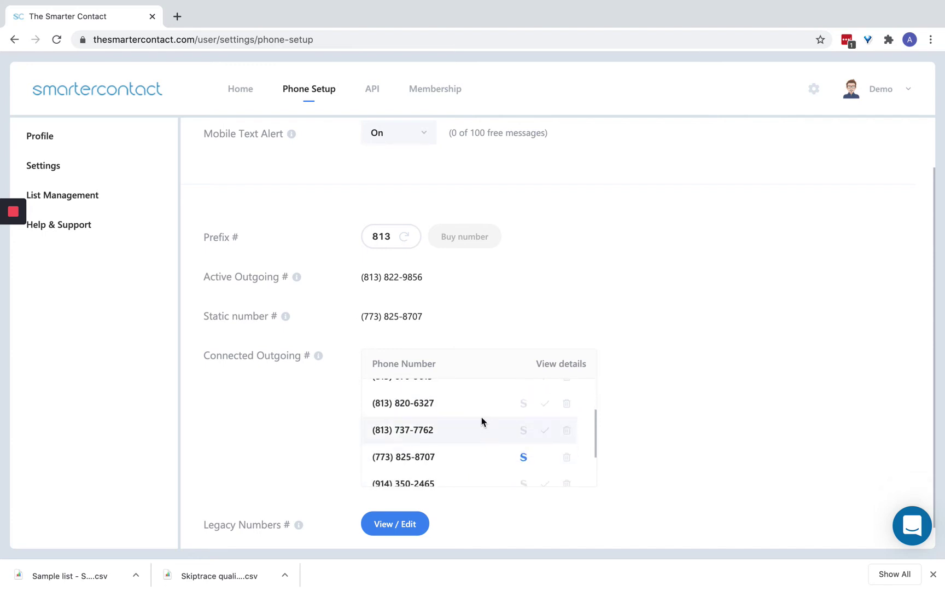
pyautogui.scroll(4, 465, 419)
pyautogui.scroll(-2, 462, 417)
pyautogui.scroll(2, 462, 417)
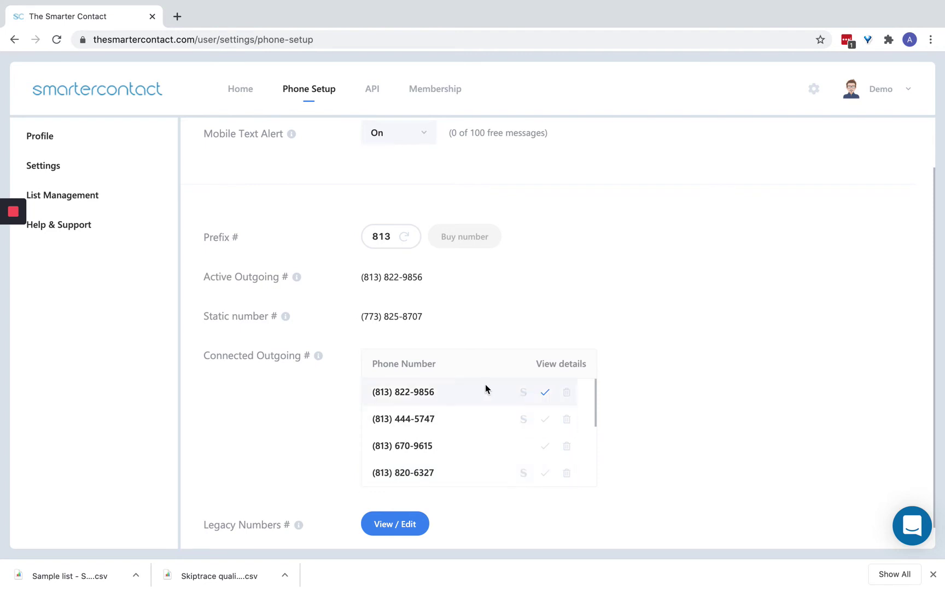
pyautogui.scroll(-4, 540, 413)
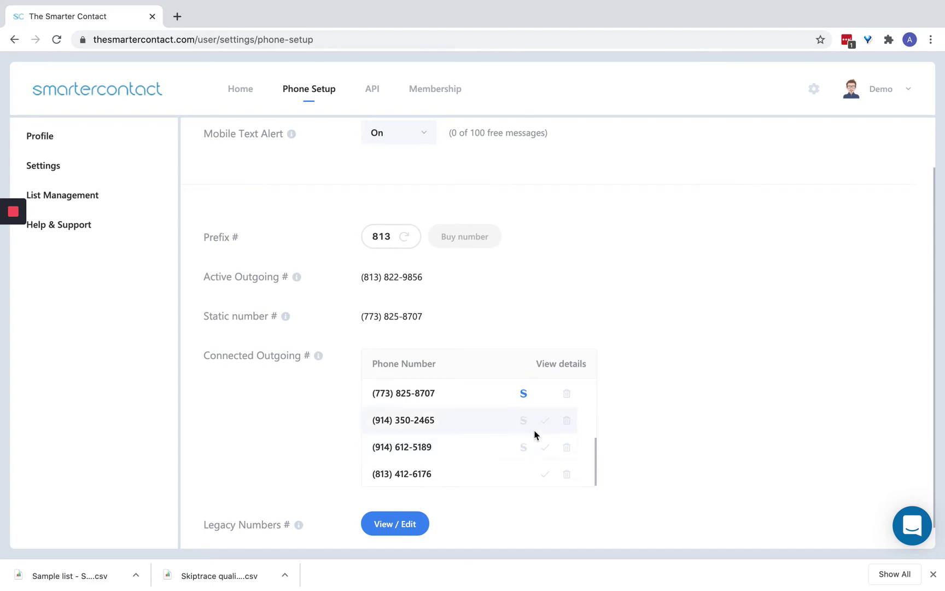
pyautogui.click(545, 421)
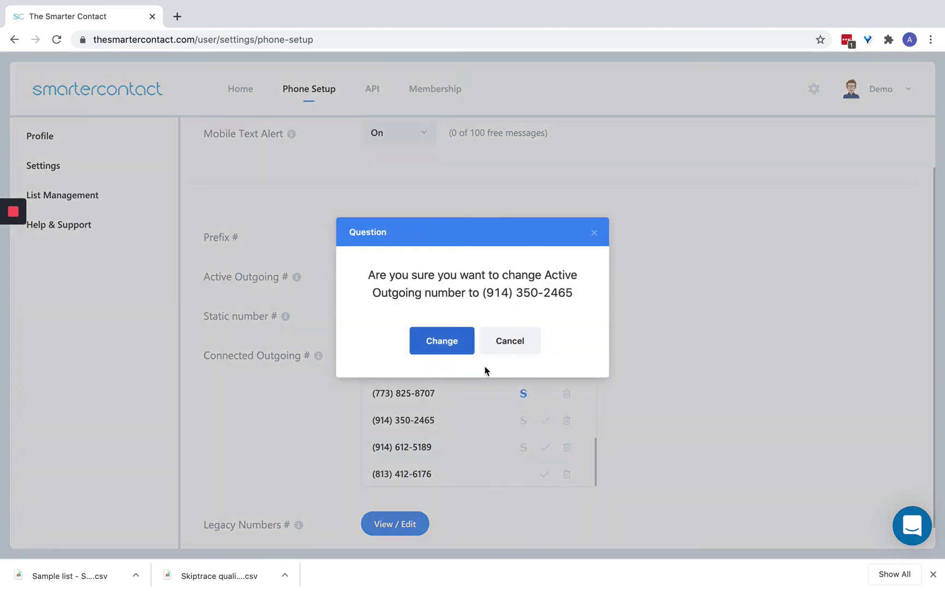
pyautogui.click(454, 349)
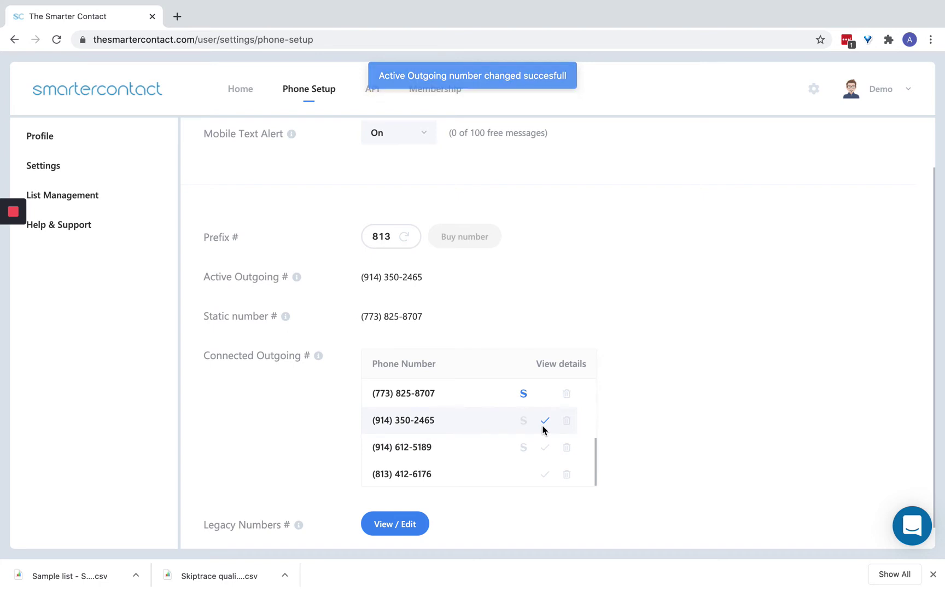
pyautogui.scroll(-1, 544, 429)
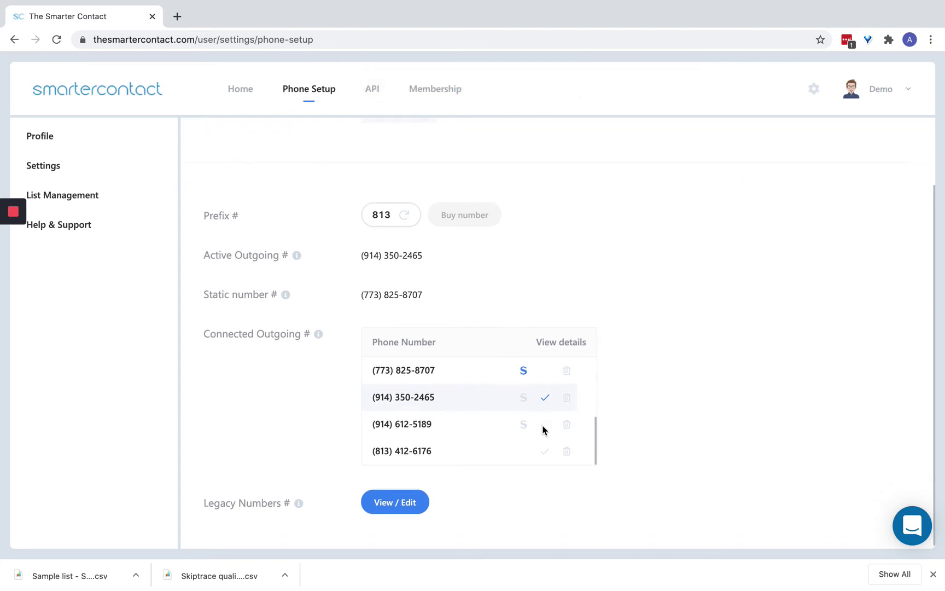
pyautogui.click(561, 338)
pyautogui.click(821, 369)
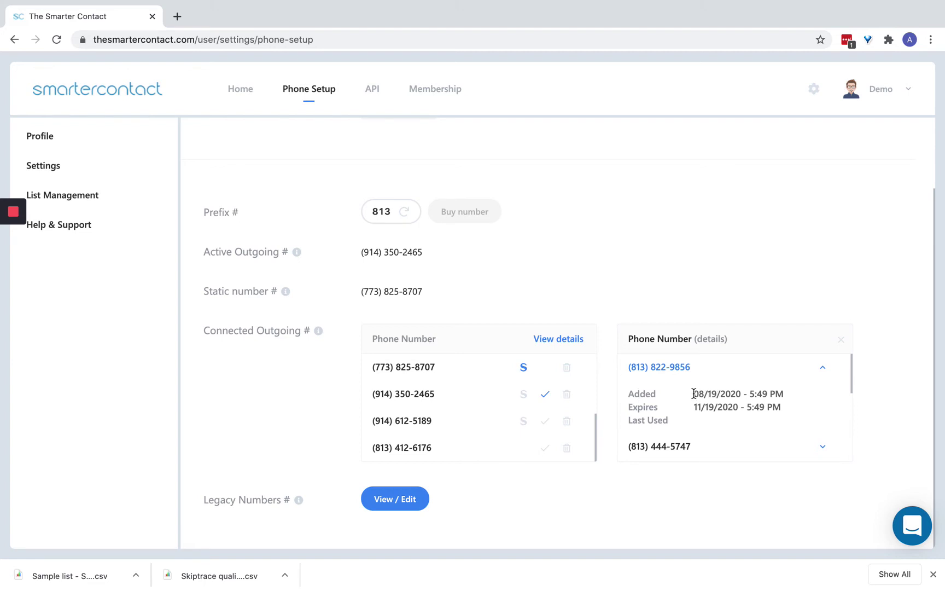
pyautogui.scroll(-2, 711, 422)
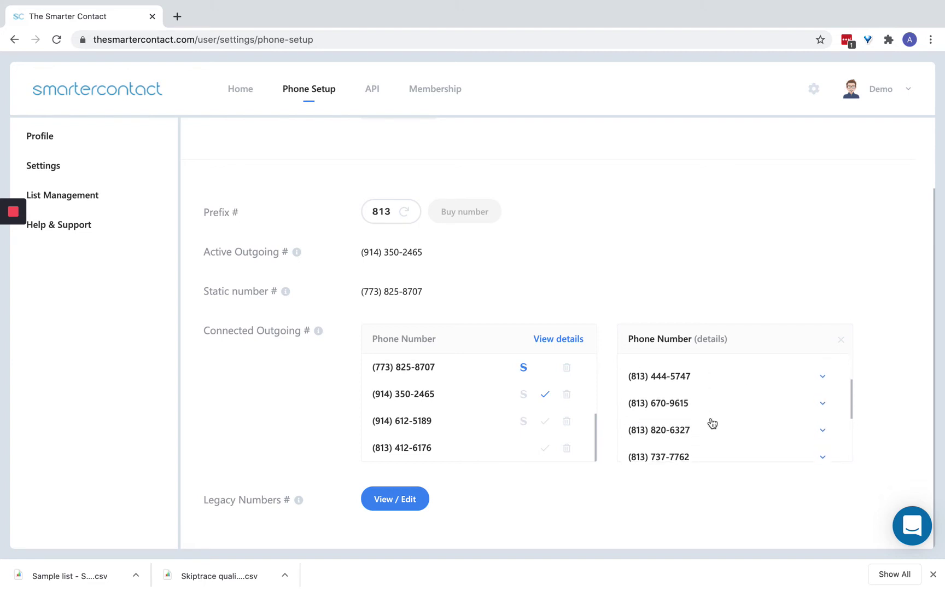
pyautogui.click(771, 413)
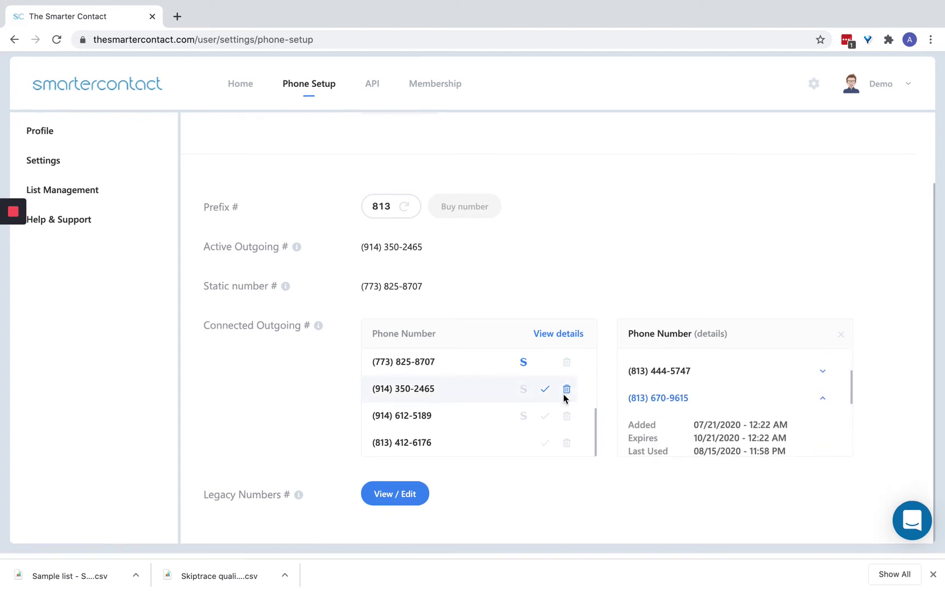
# - Open the Legacy Numbers dialog from View / Edit, showing no legacy numbers
pyautogui.click(398, 501)
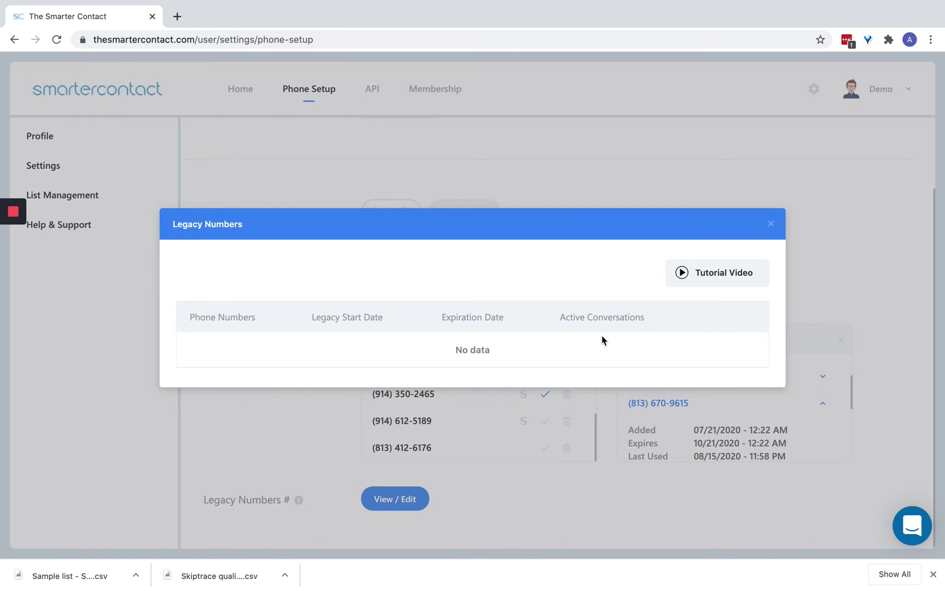
# - Close the Legacy Numbers dialog and scroll back over the Phone Setup page
pyautogui.click(771, 226)
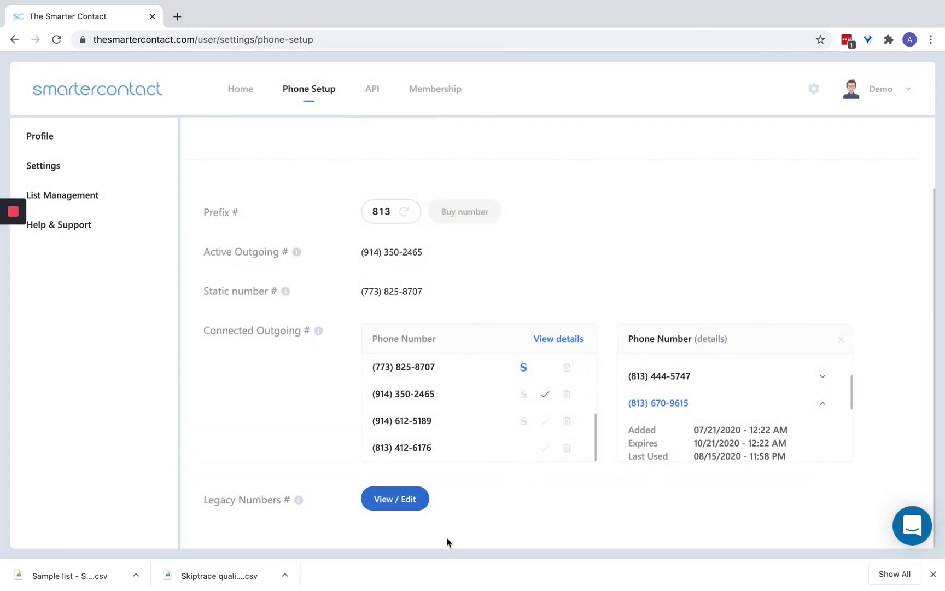
pyautogui.scroll(2, 444, 308)
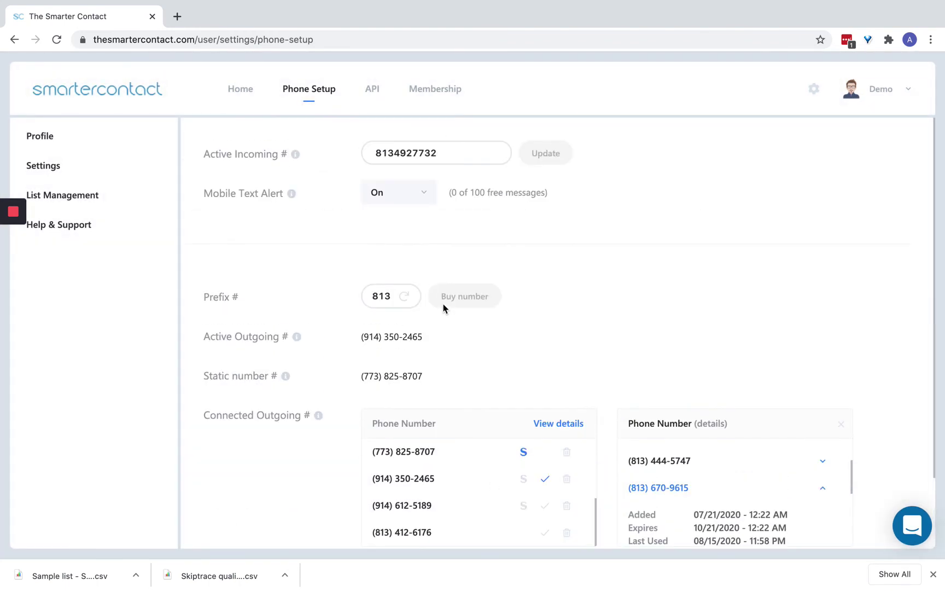
pyautogui.scroll(-2, 444, 308)
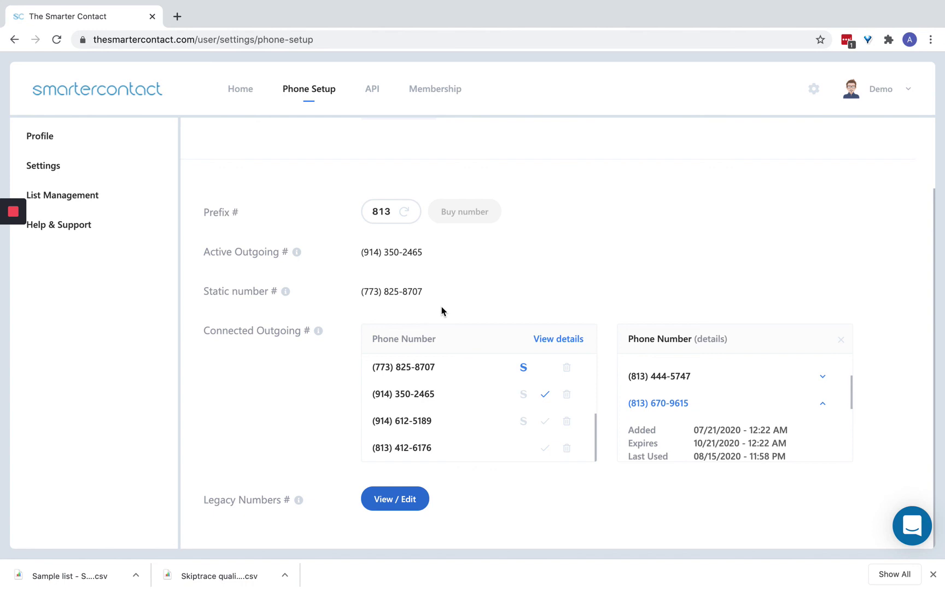
pyautogui.scroll(4, 503, 410)
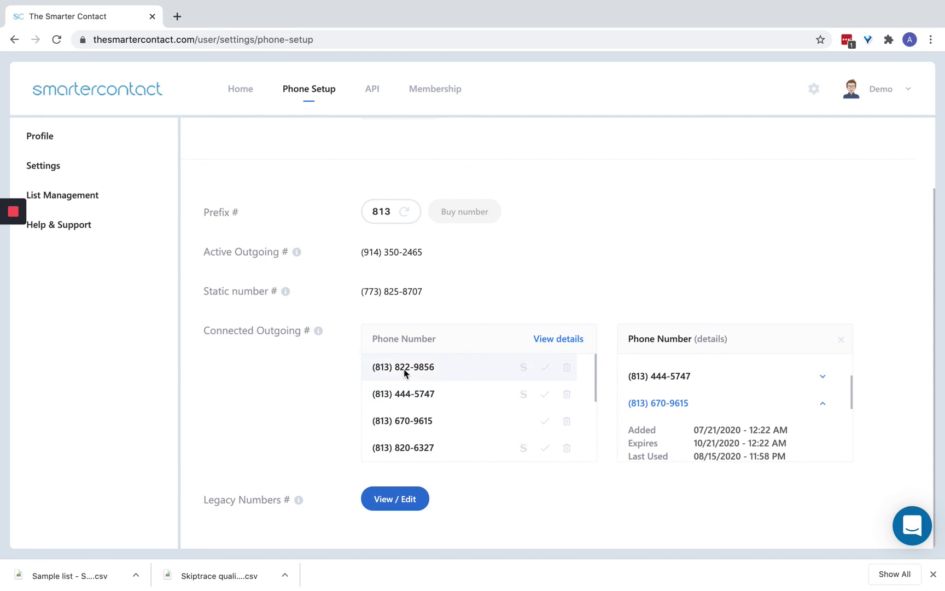
pyautogui.click(545, 367)
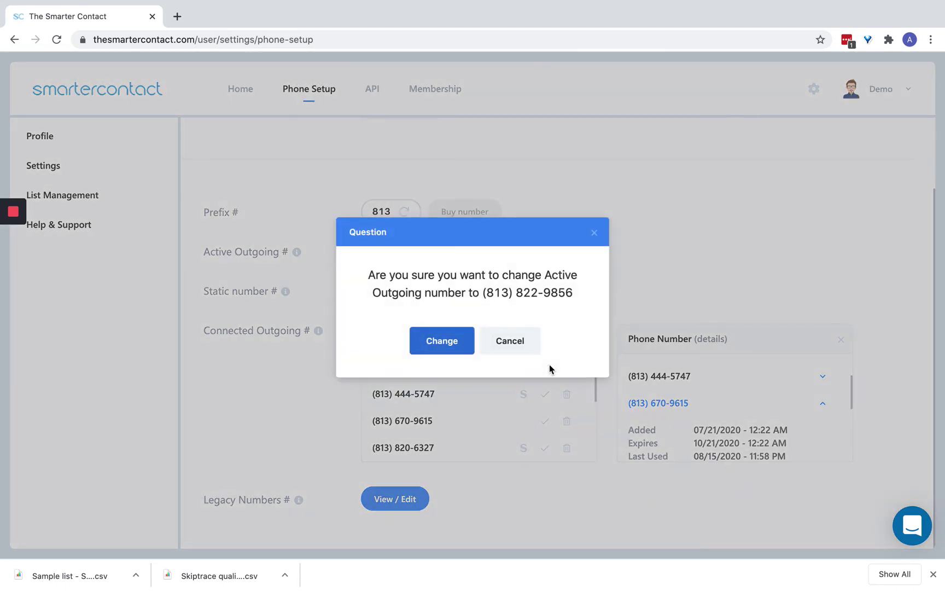
pyautogui.click(448, 344)
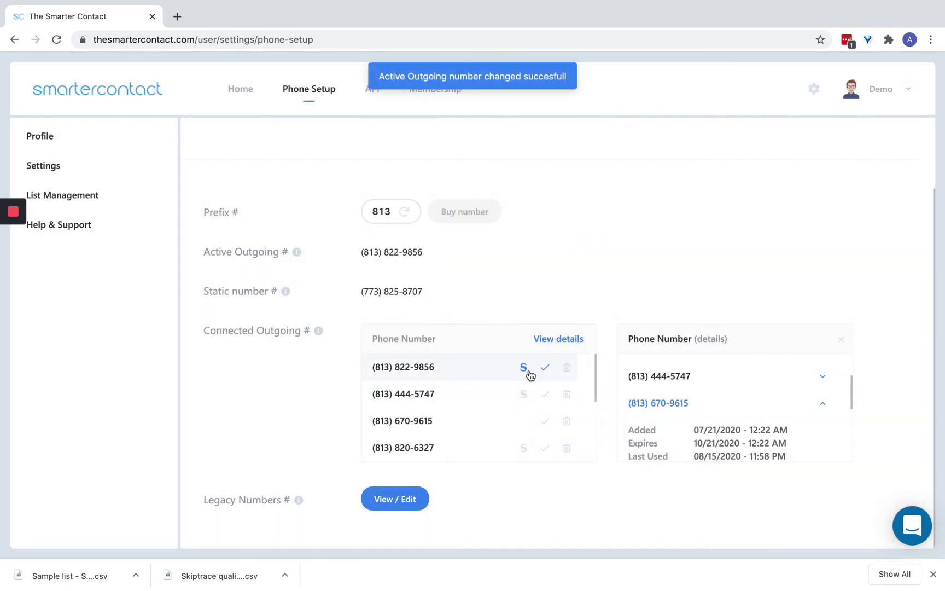
pyautogui.scroll(-3, 546, 487)
pyautogui.scroll(2, 508, 479)
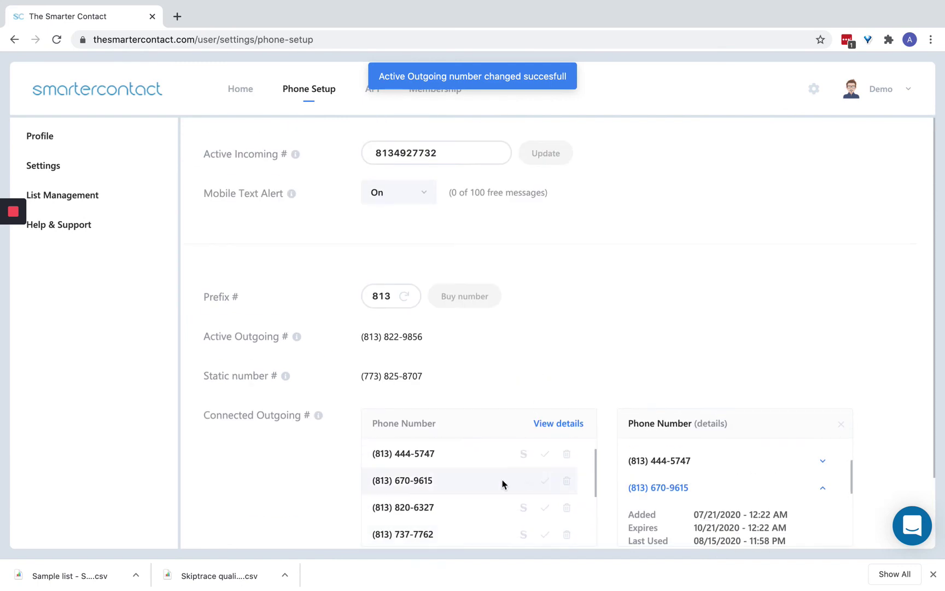
pyautogui.scroll(-1, 437, 495)
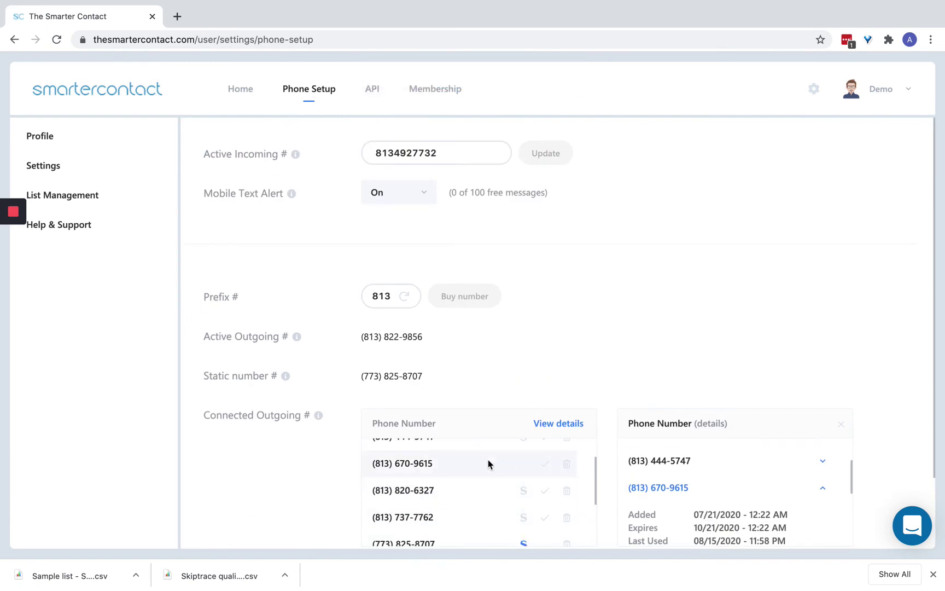
pyautogui.scroll(2, 484, 461)
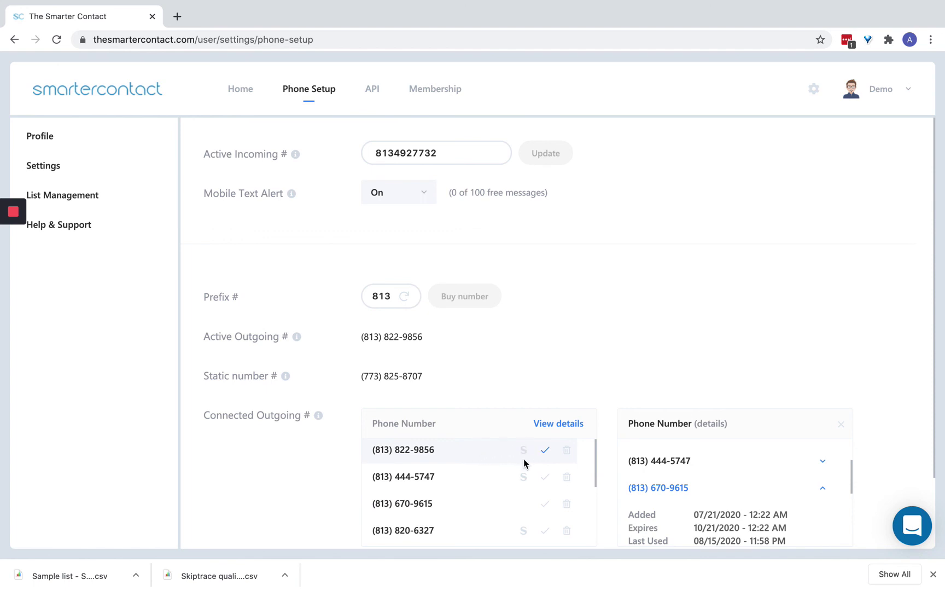
pyautogui.scroll(-1, 455, 525)
pyautogui.scroll(-2, 454, 527)
pyautogui.scroll(-1, 419, 525)
pyautogui.moveTo(418, 525); pyautogui.dragTo(430, 507)
pyautogui.scroll(-1, 430, 507)
pyautogui.scroll(4, 458, 481)
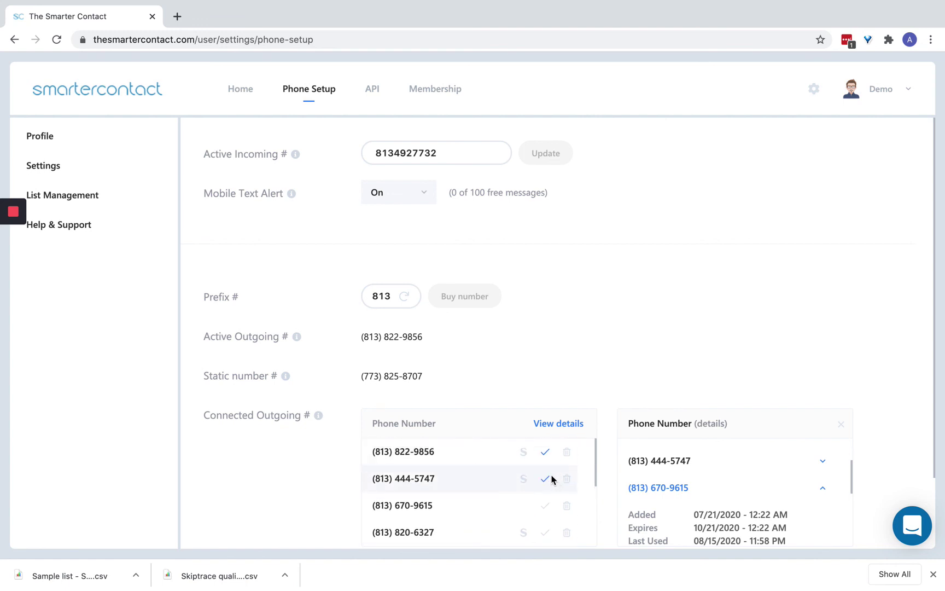
pyautogui.scroll(-1, 547, 502)
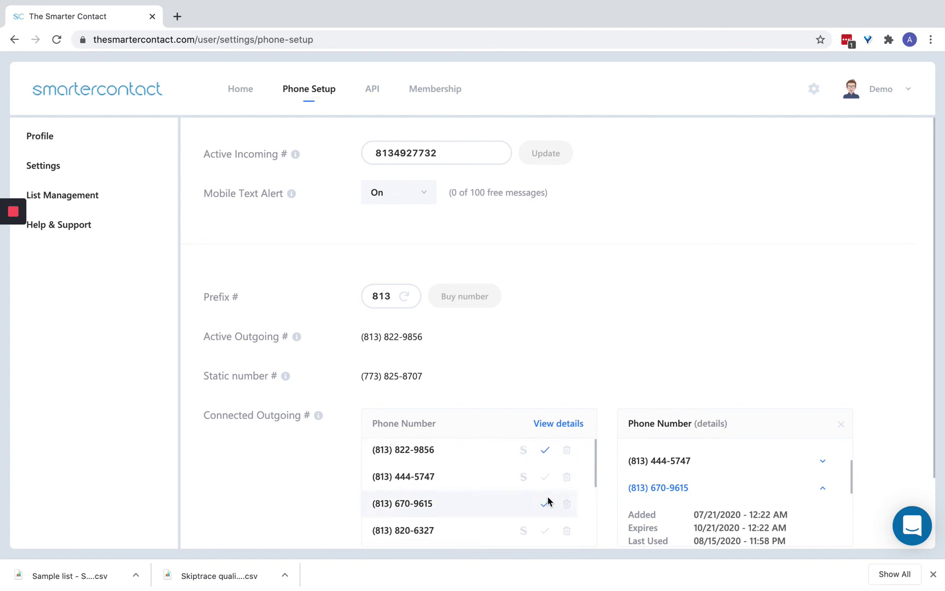